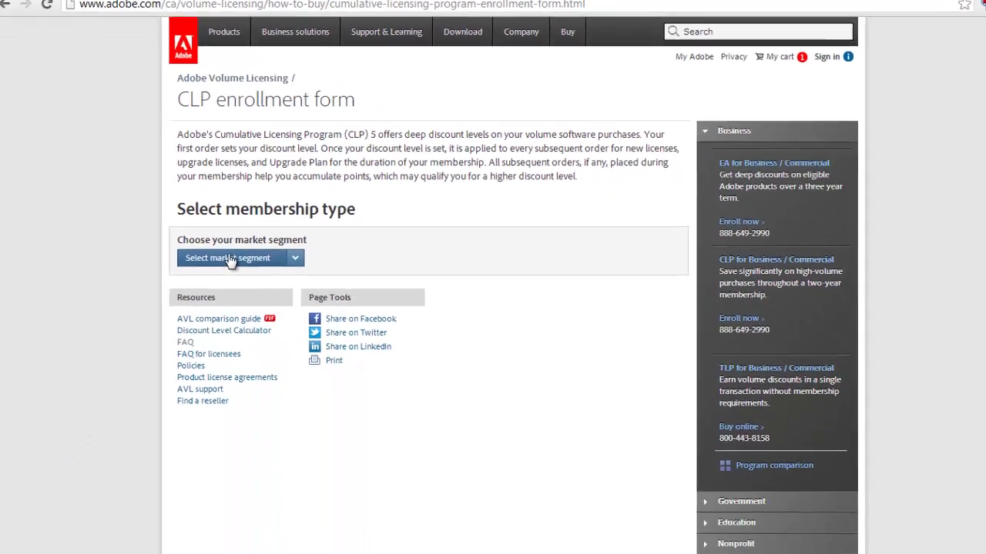
# Choose Education, Self-enrolled affiliate and English to display the CLP 5 education membership terms
pyautogui.click(261, 367)
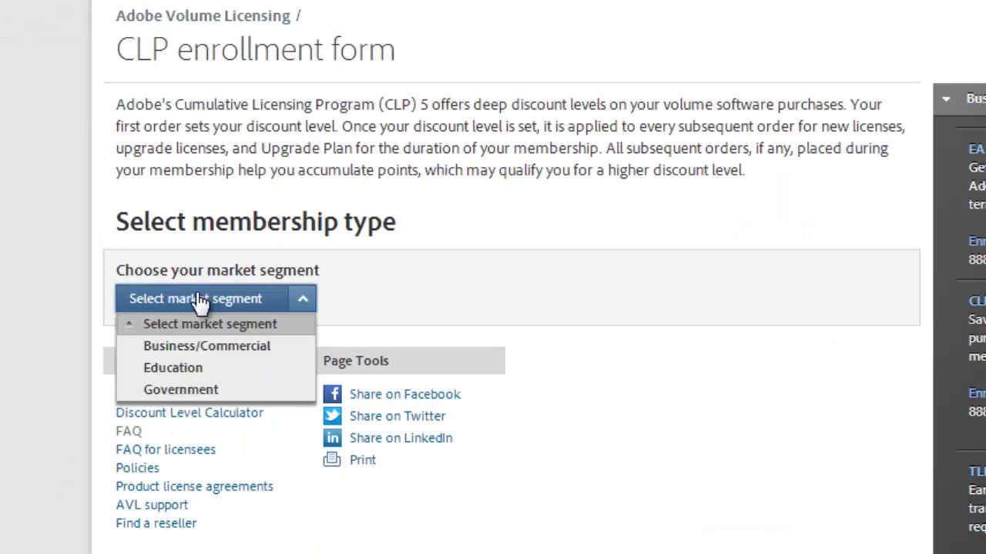
pyautogui.click(187, 367)
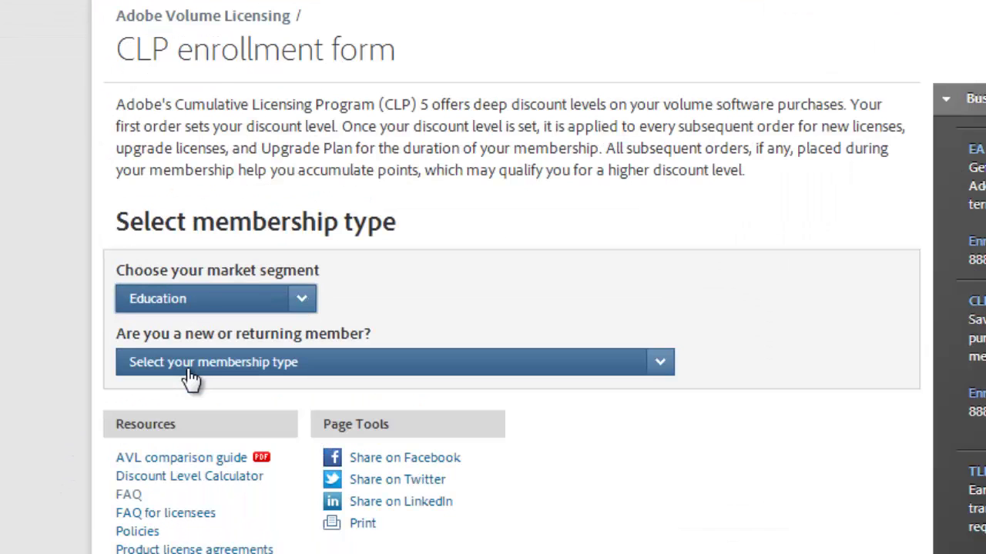
pyautogui.click(196, 376)
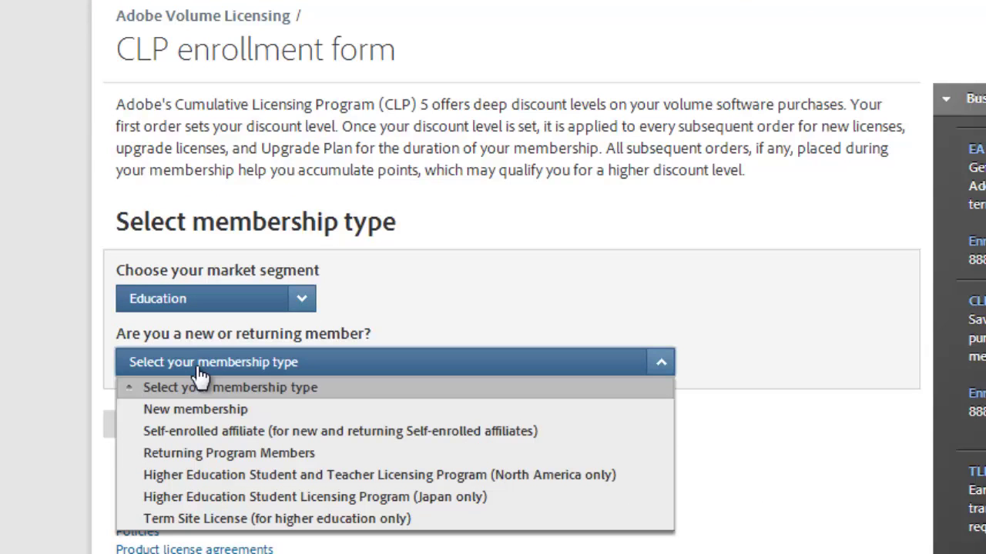
pyautogui.click(276, 432)
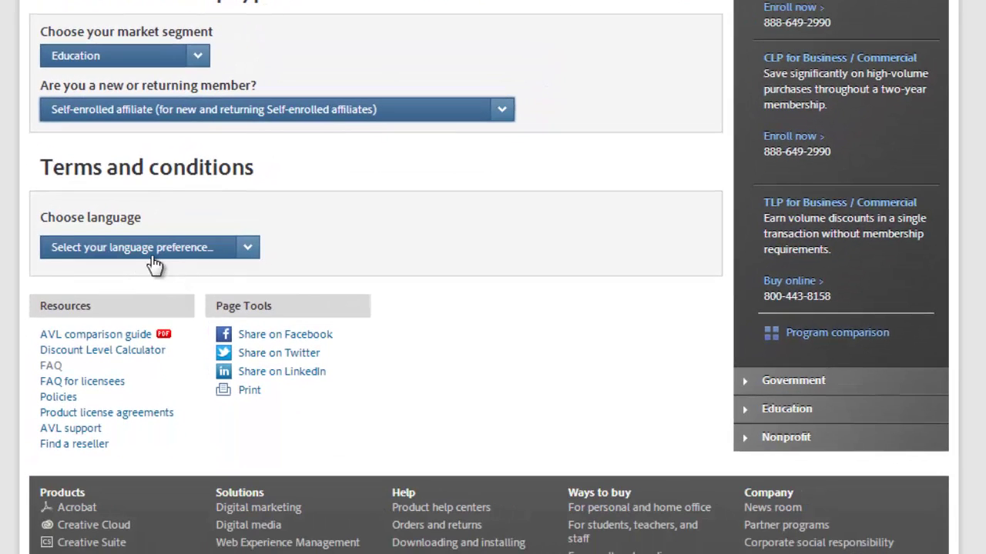
pyautogui.click(154, 262)
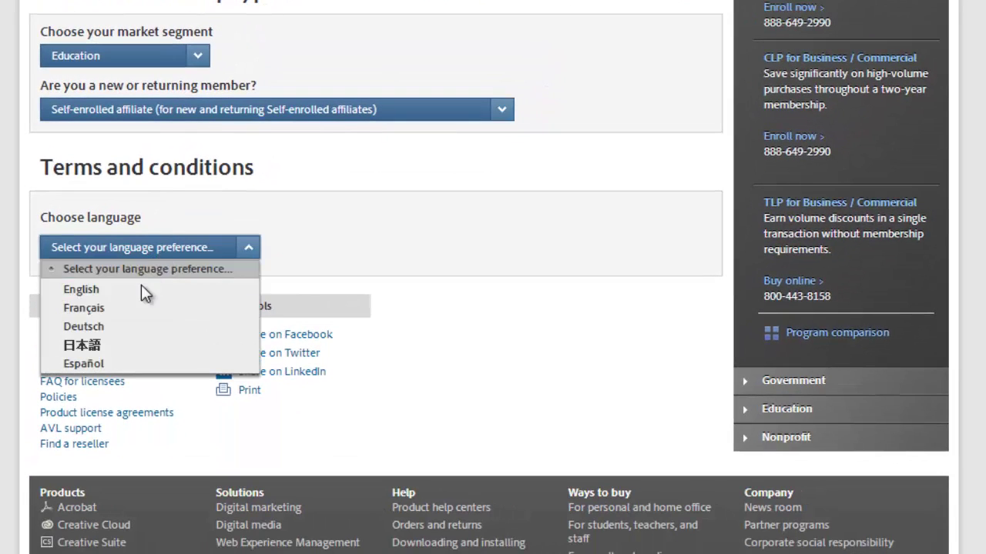
pyautogui.click(140, 296)
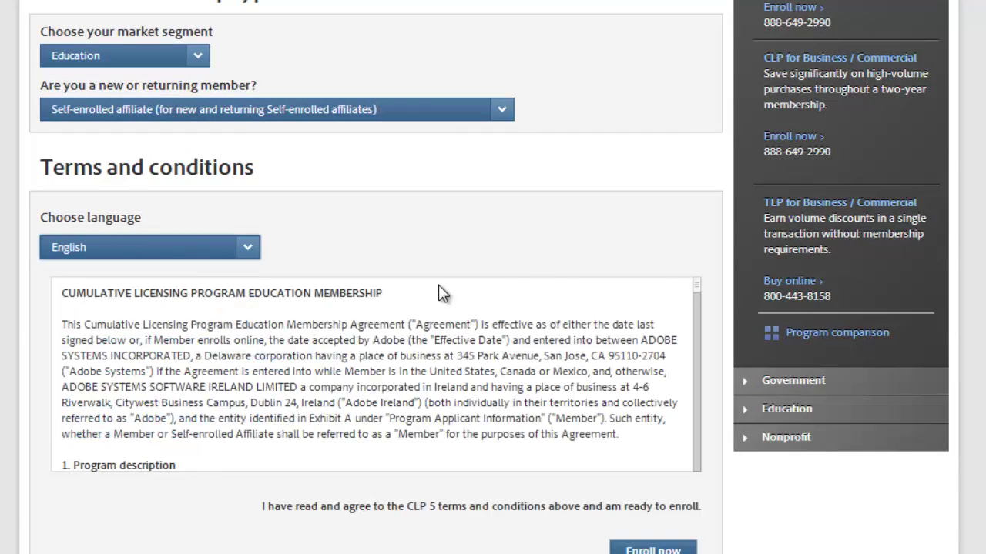
pyautogui.scroll(-3, 438, 291)
pyautogui.scroll(-3, 469, 230)
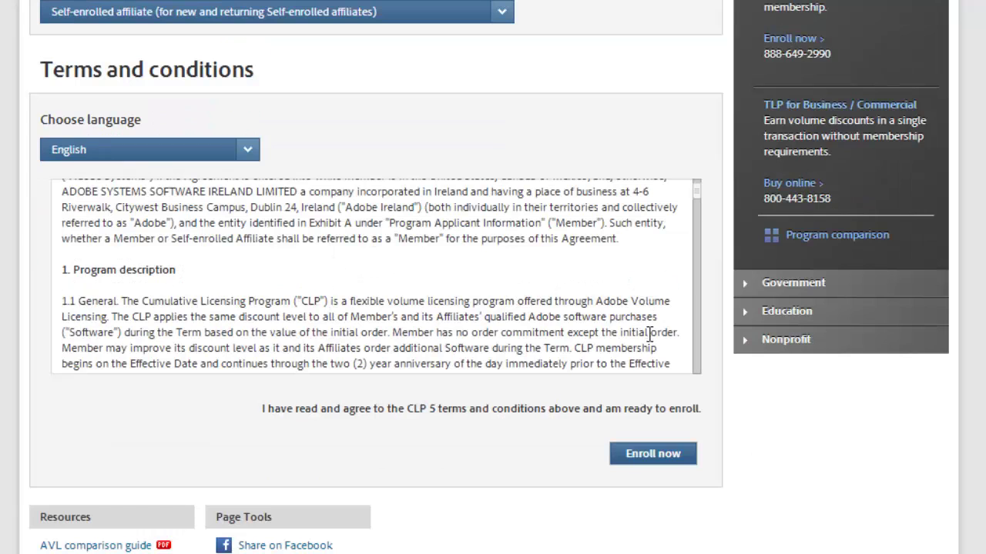
# Accept the terms and fill in the enrollee's first and last name from autofill
pyautogui.click(668, 459)
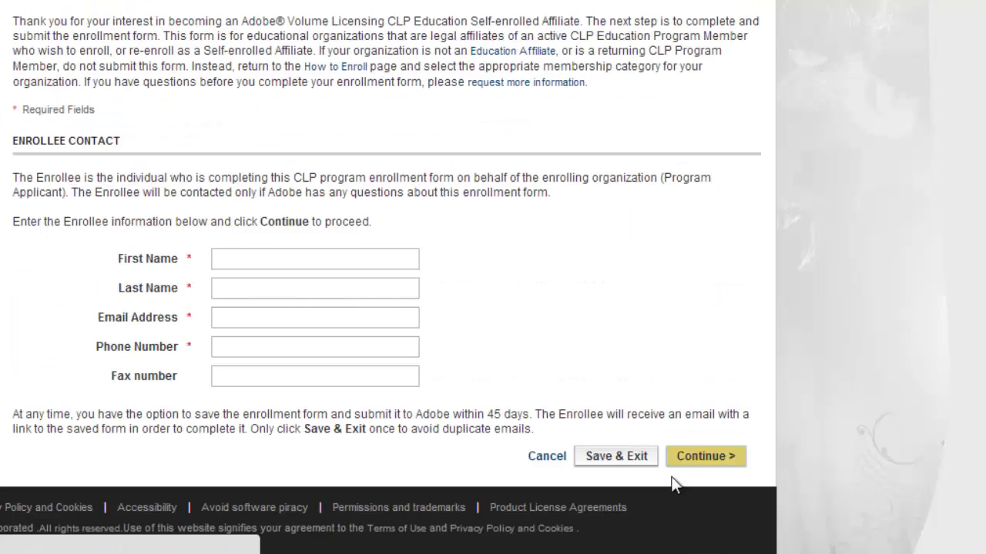
pyautogui.click(283, 263)
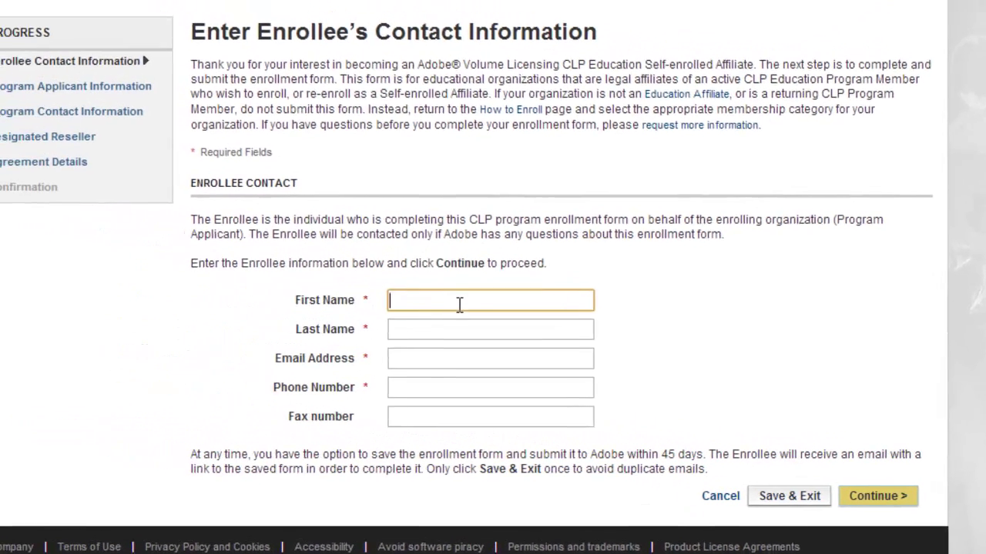
pyautogui.write('J')
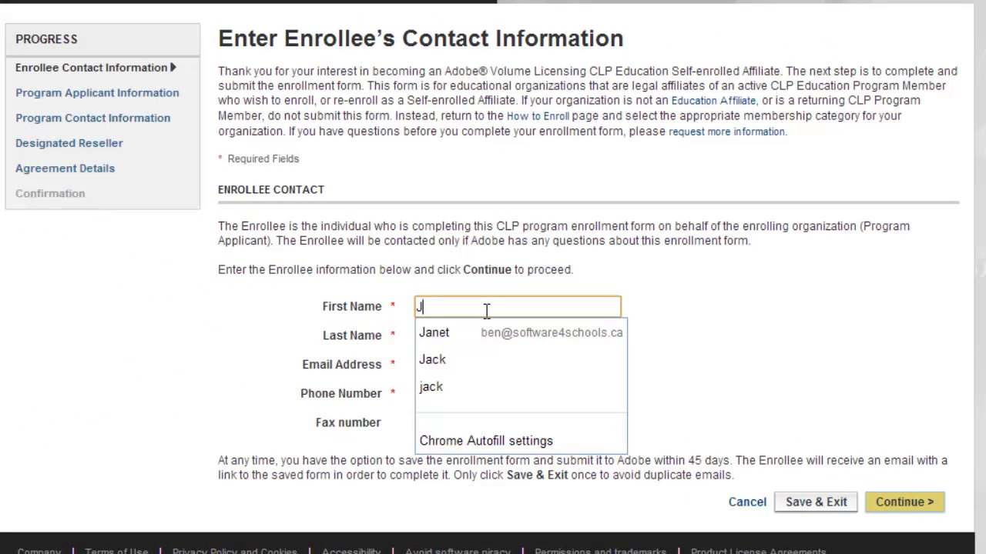
pyautogui.press('Down')
pyautogui.press('Down')
pyautogui.press('Tab')
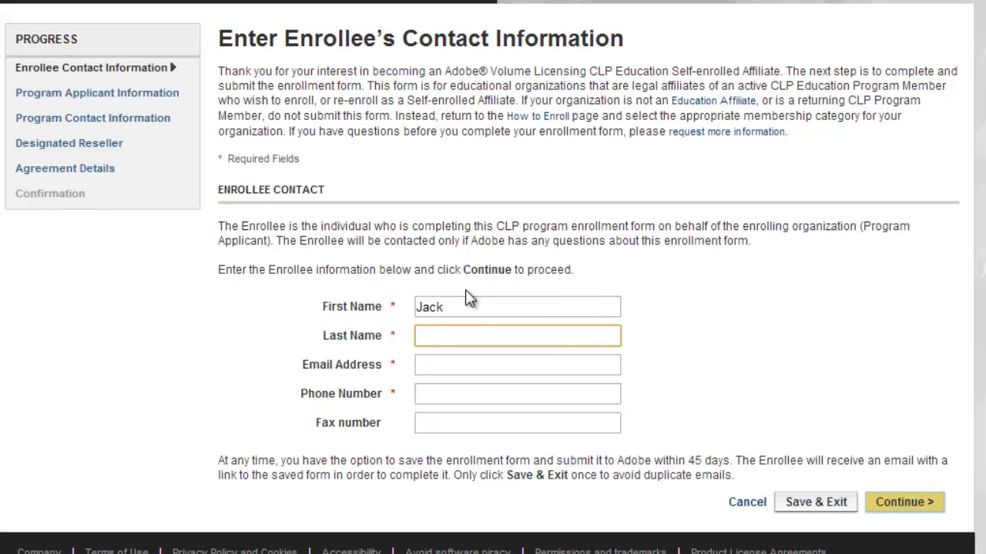
pyautogui.write('Jo')
pyautogui.press('Tab')
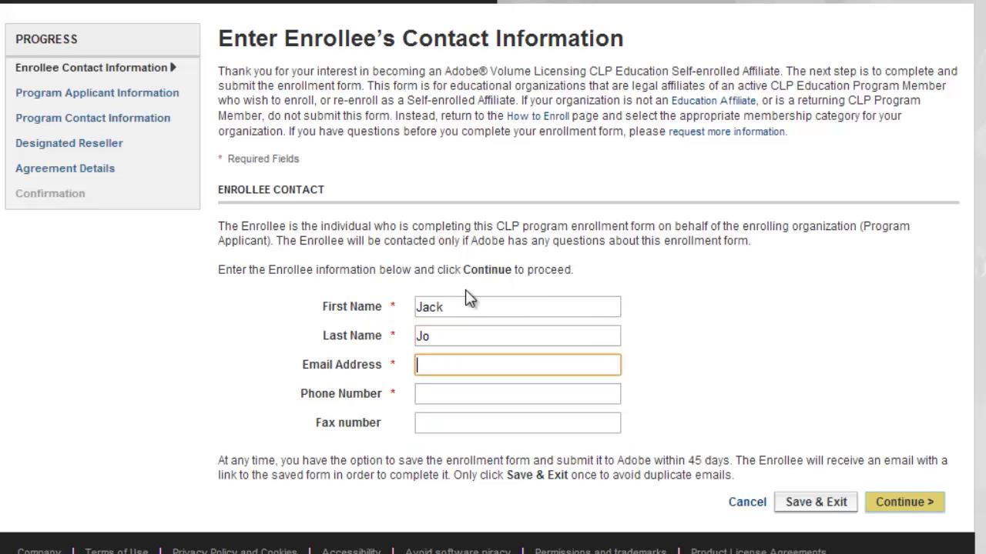
pyautogui.click(455, 327)
pyautogui.write('nes')
pyautogui.press('Tab')
# Add the enrollee's e-mail address and phone number from autofill and continue
pyautogui.click(488, 366)
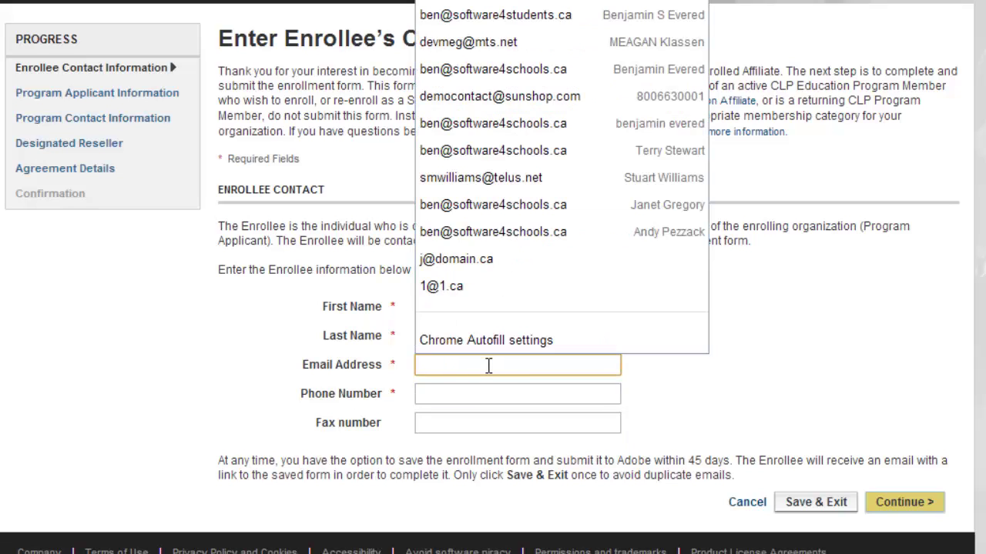
pyautogui.write('j')
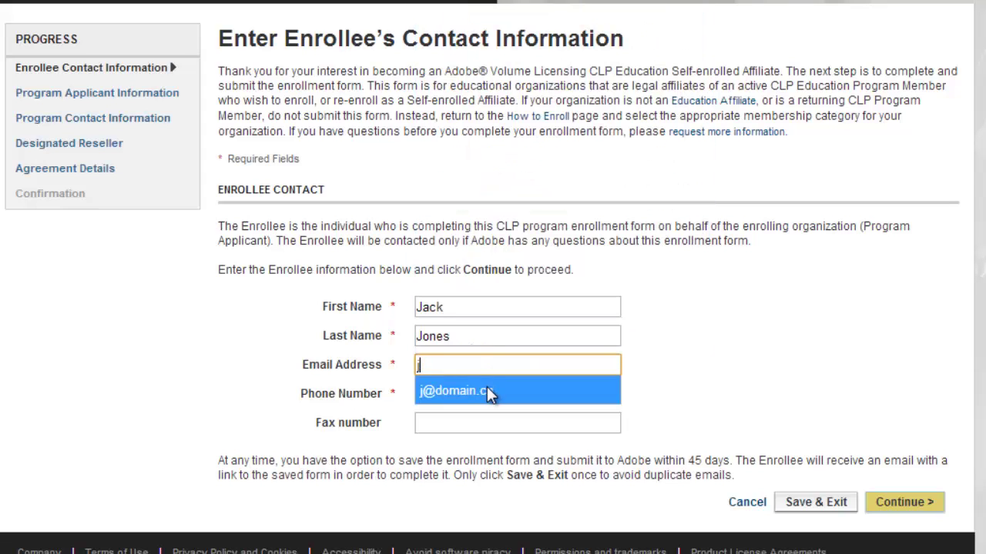
pyautogui.click(487, 387)
pyautogui.click(482, 395)
pyautogui.write('1 5')
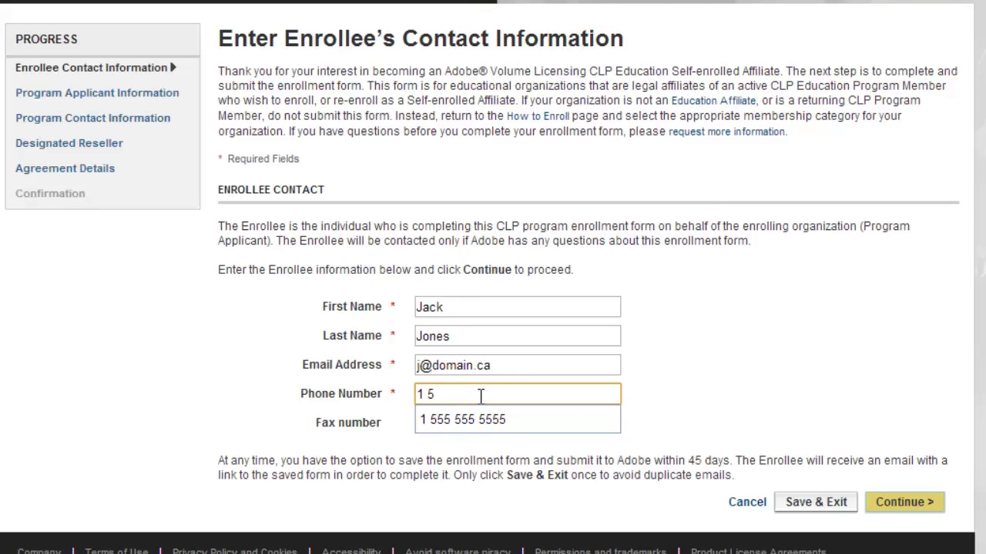
pyautogui.press('Down')
pyautogui.press('Tab')
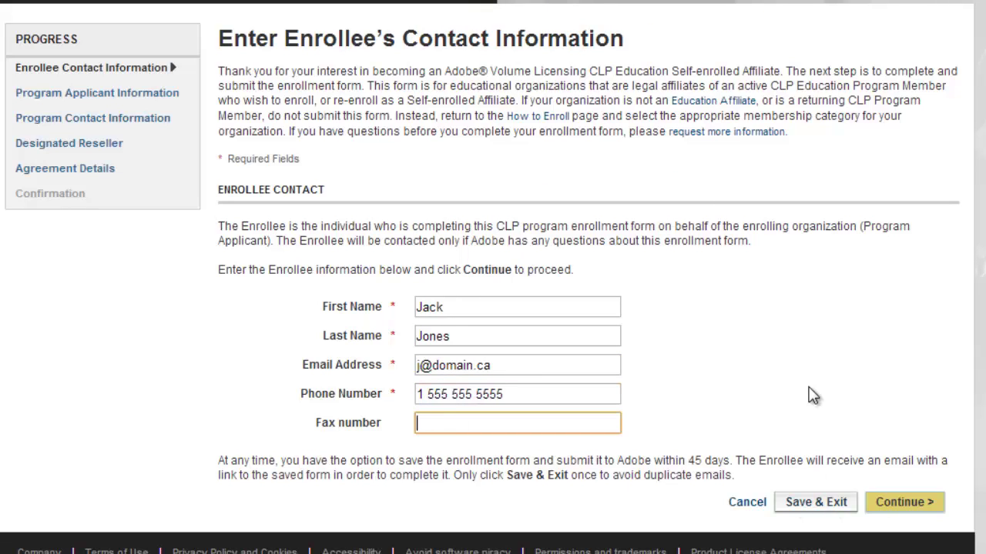
pyautogui.click(920, 504)
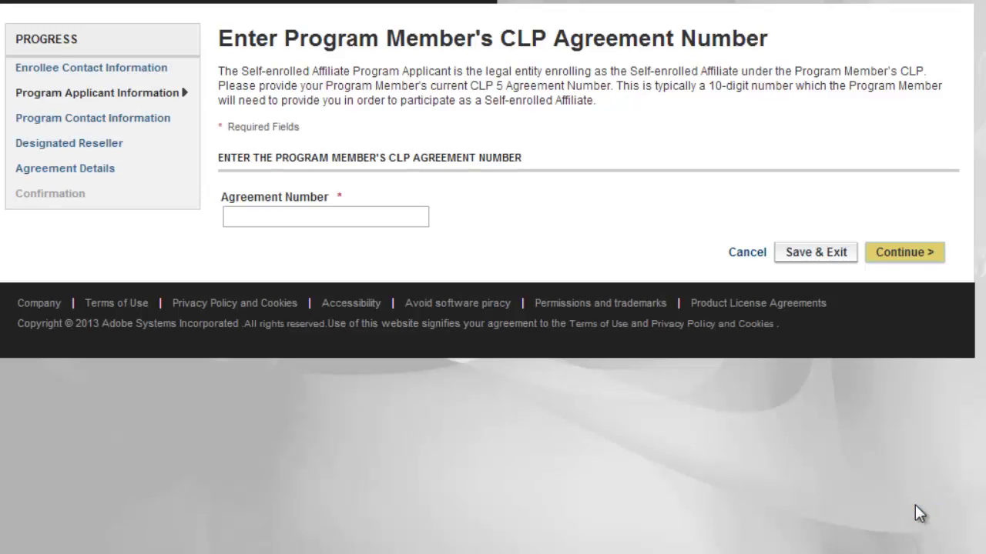
# Fill the CLP Agreement Number field with the saved number from autocomplete and continue
pyautogui.click(295, 215)
pyautogui.click(350, 218)
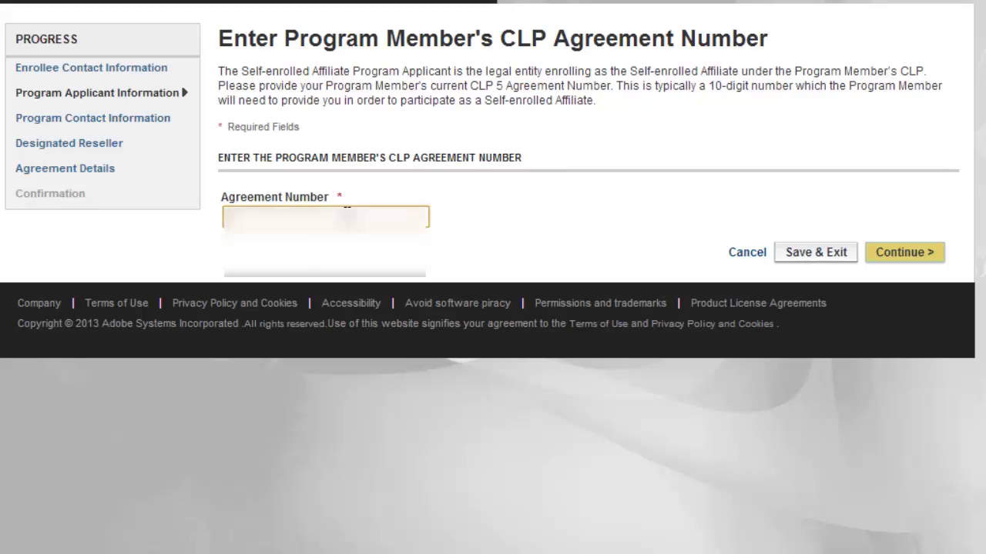
pyautogui.click(262, 240)
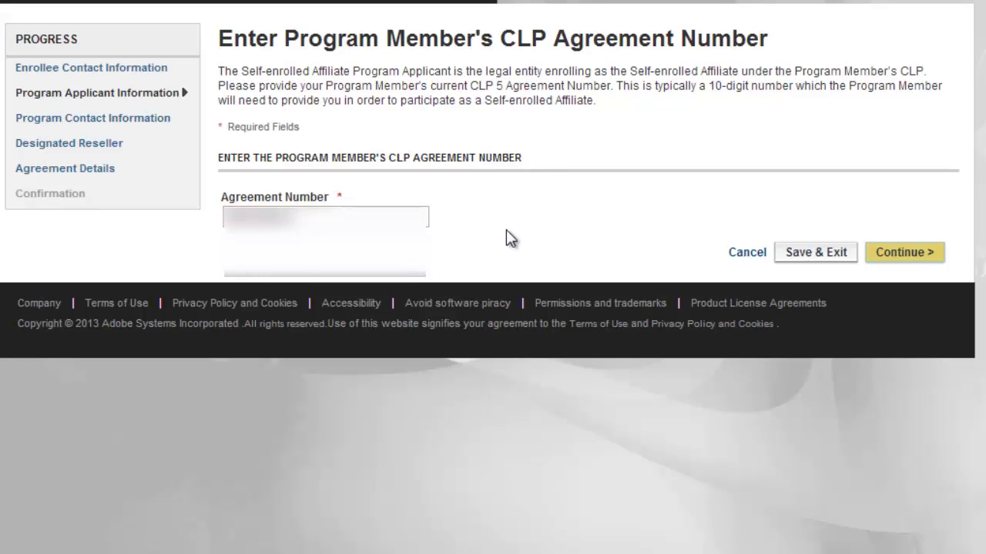
pyautogui.click(904, 253)
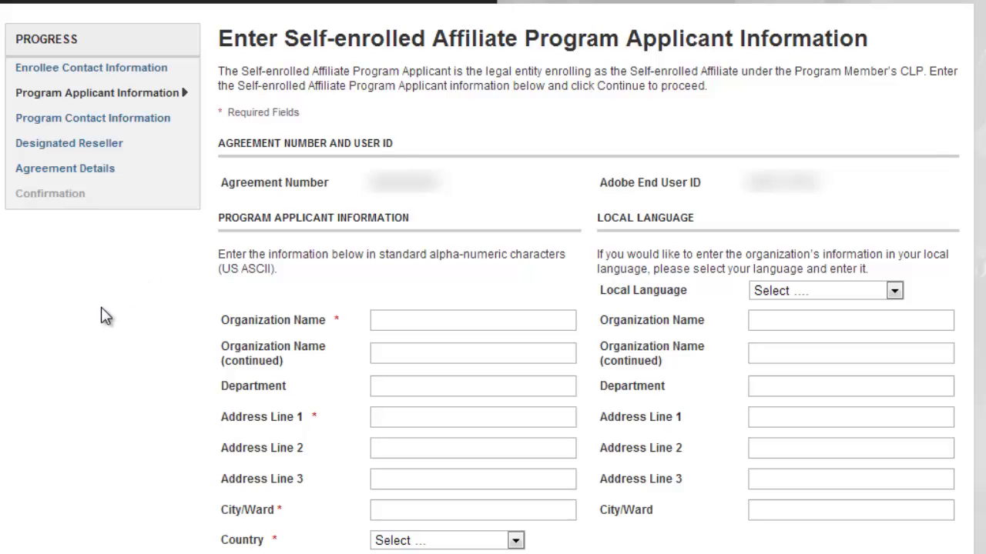
# Enter organization name 'Software4Schools SD84' and an autofilled street address
pyautogui.scroll(-2, 104, 316)
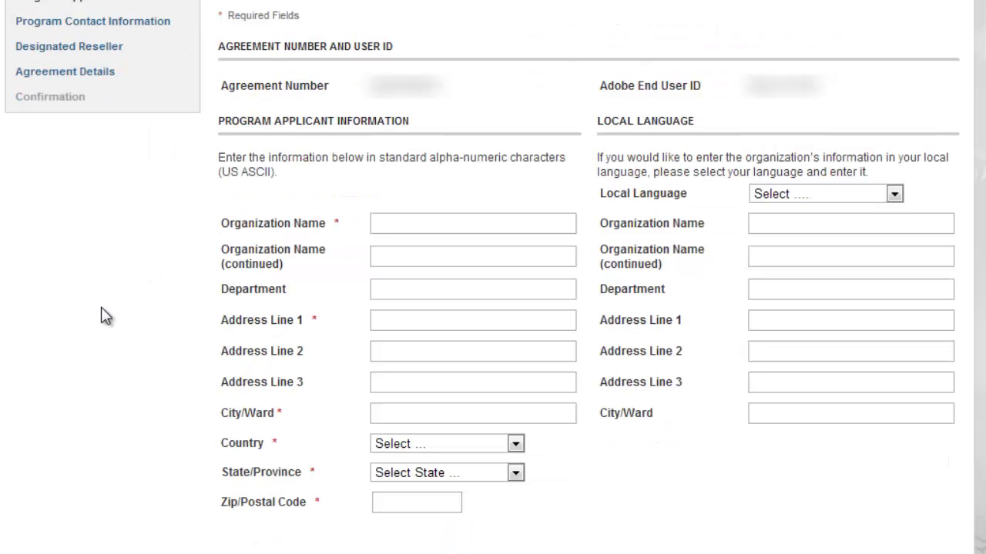
pyautogui.click(475, 228)
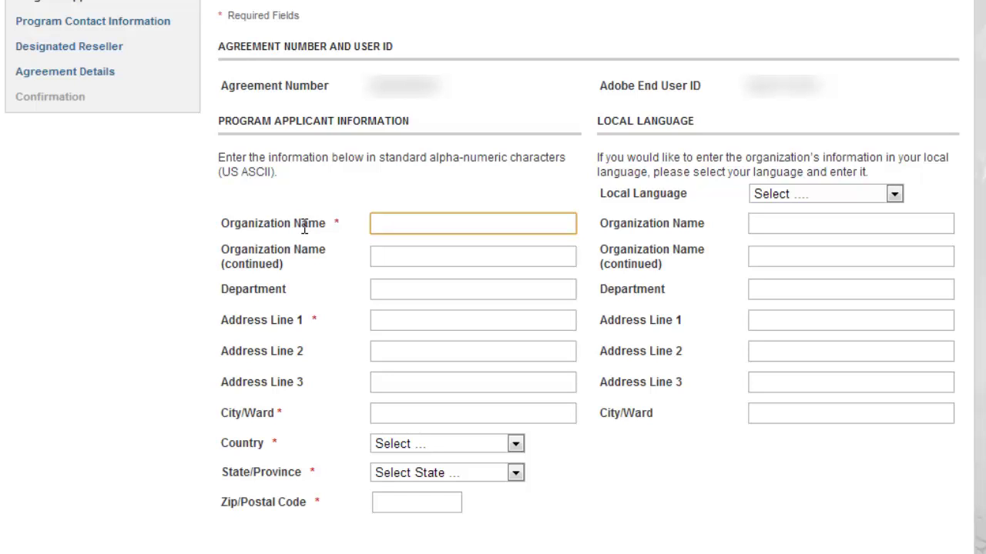
pyautogui.write('Software4Sch')
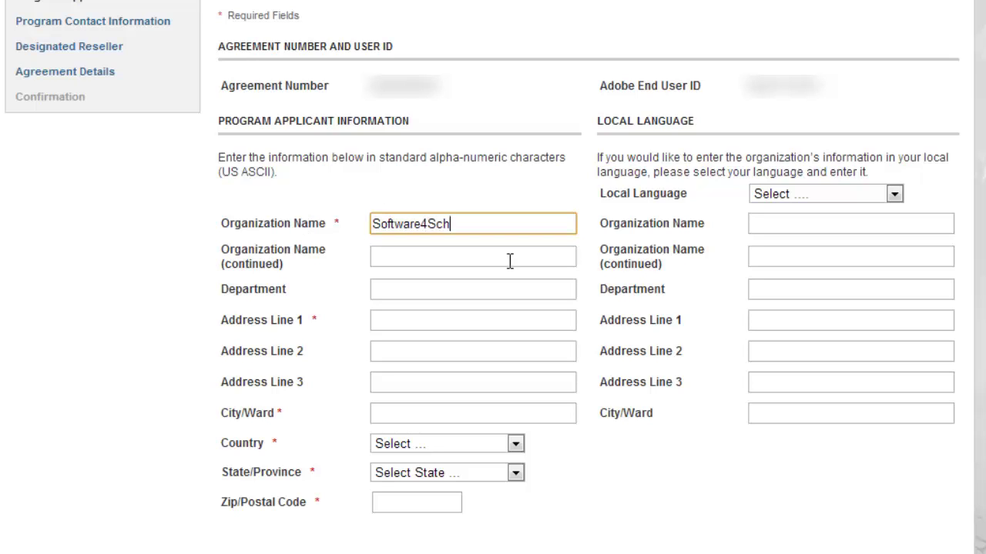
pyautogui.write('ools SD')
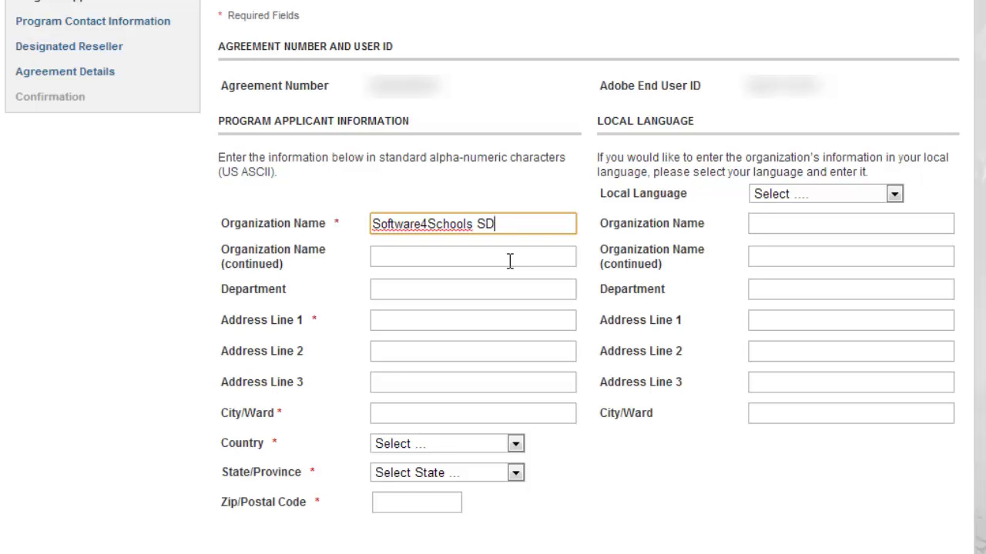
pyautogui.write('84')
pyautogui.press('Tab')
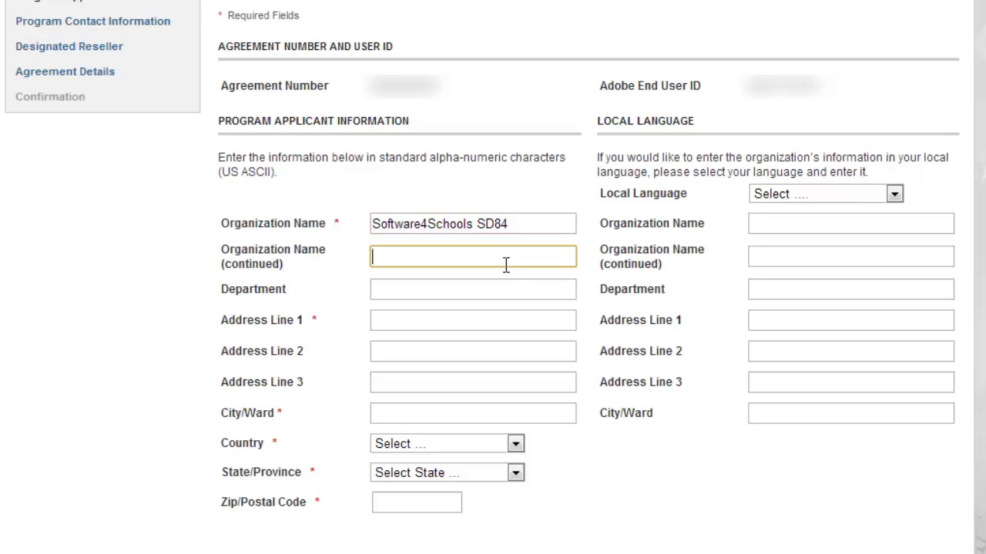
pyautogui.press('Tab')
pyautogui.press('Tab')
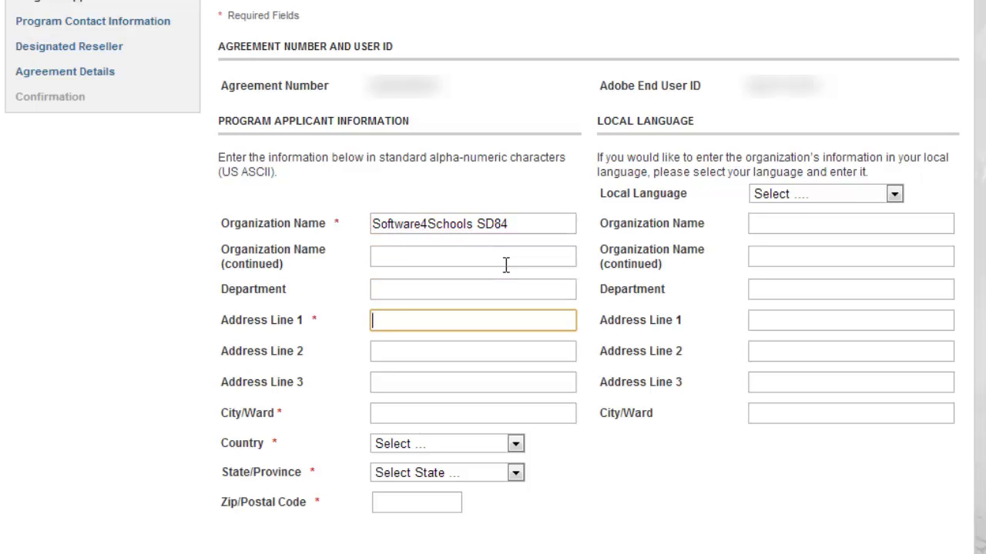
pyautogui.write('123')
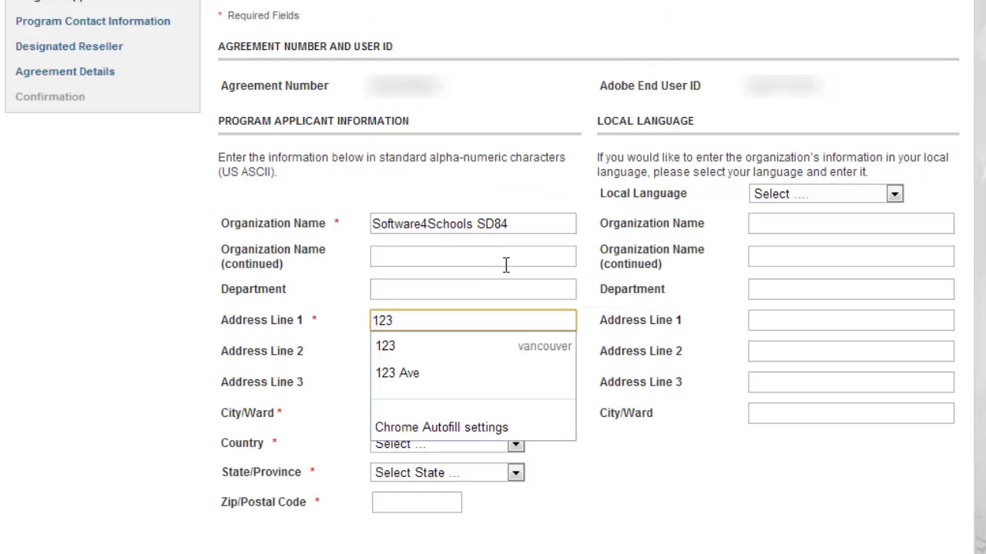
pyautogui.press('Down')
pyautogui.press('Down')
pyautogui.press('Tab')
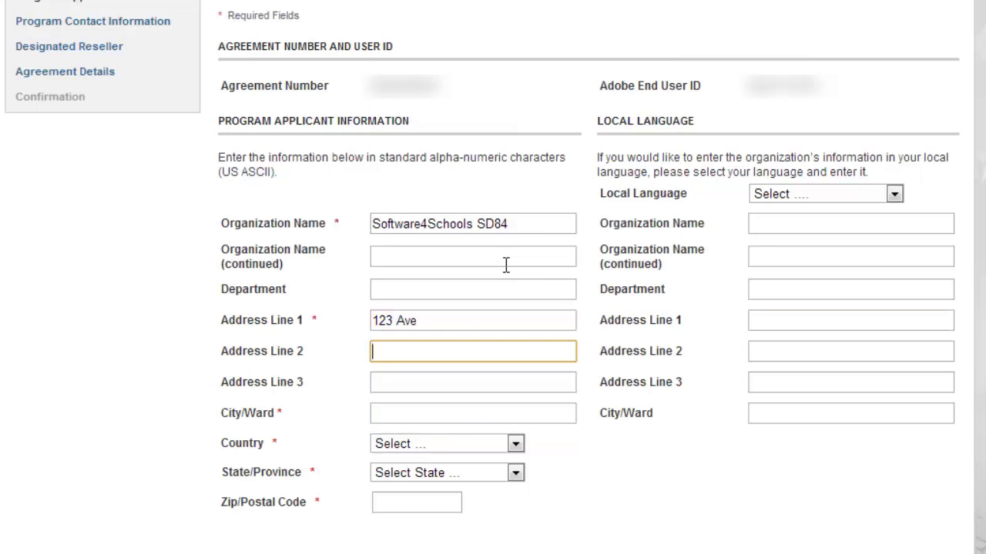
# Set the city to Vancouver via autofill and the province to British Columbia
pyautogui.click(396, 408)
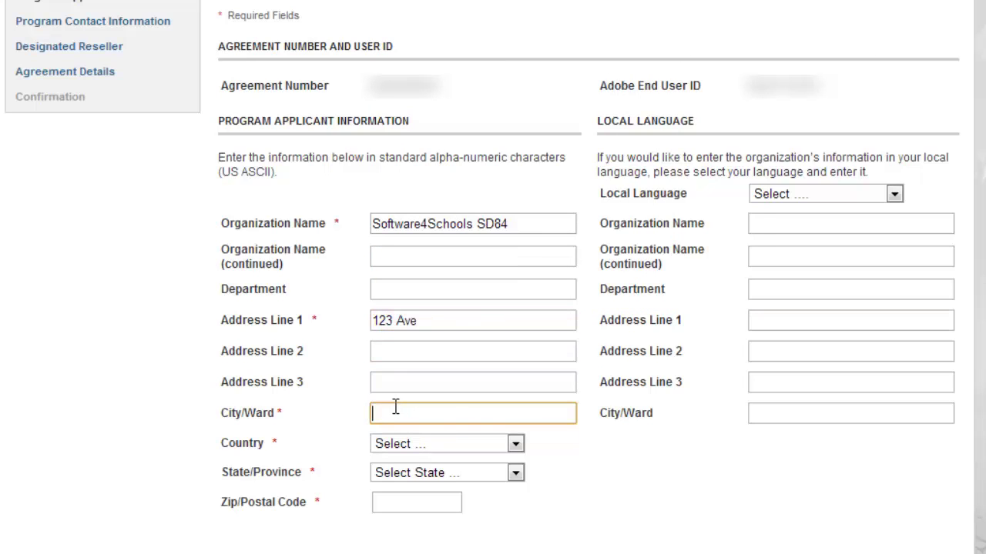
pyautogui.write('Van')
pyautogui.press('Down')
pyautogui.press('Return')
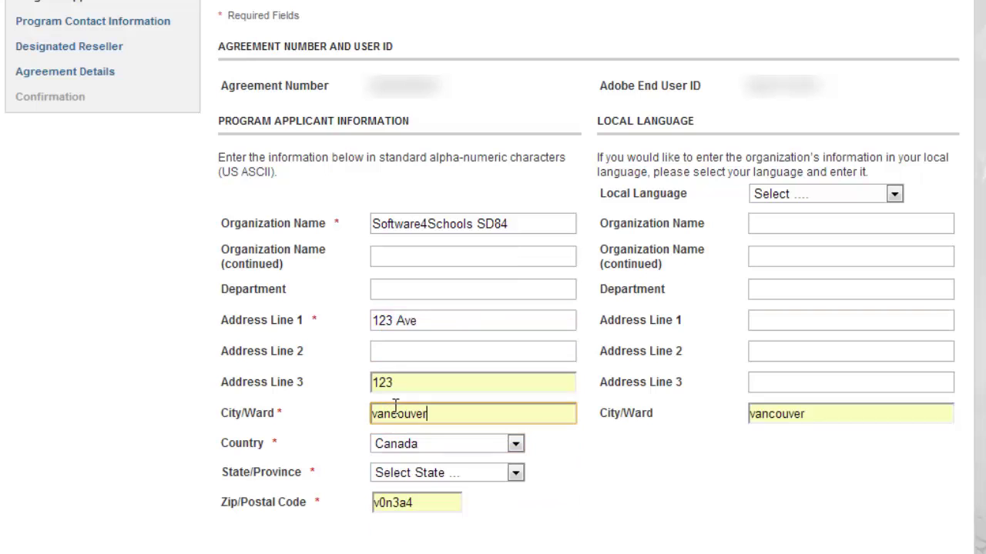
pyautogui.click(446, 476)
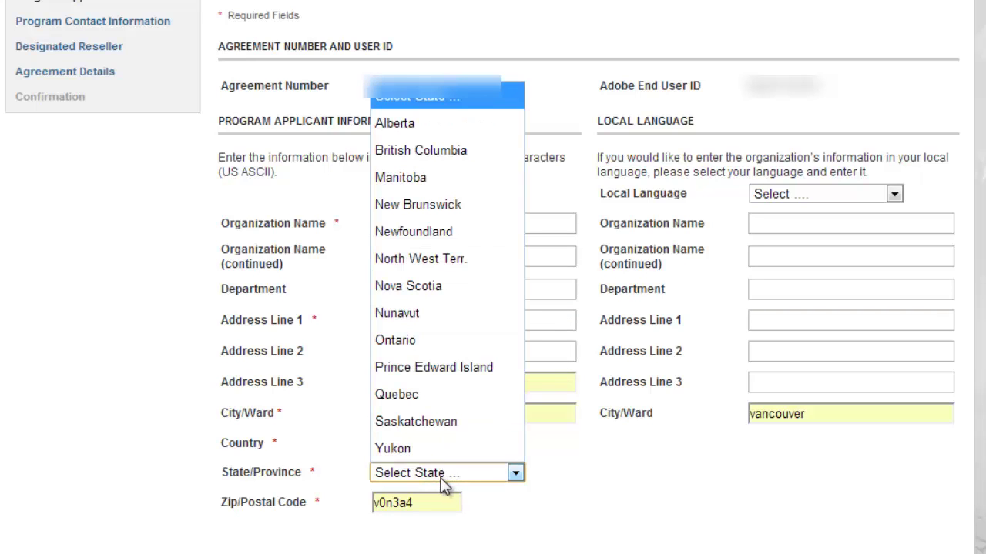
pyautogui.click(442, 150)
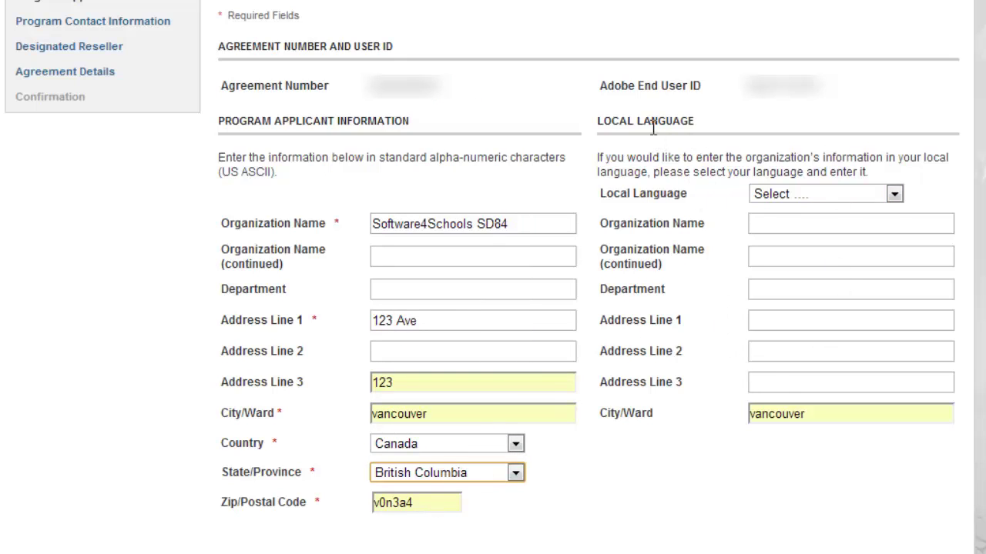
pyautogui.click(671, 488)
pyautogui.scroll(-2, 671, 488)
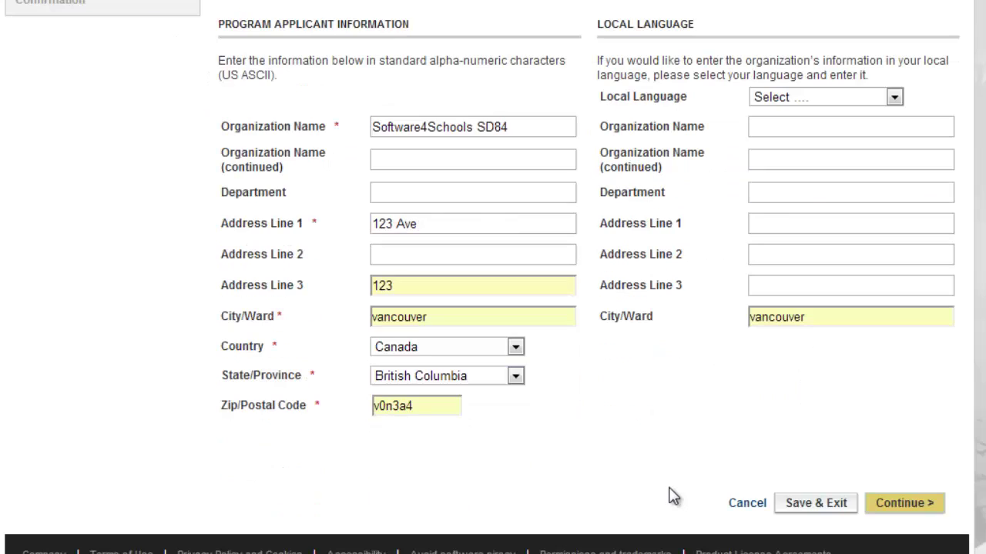
# On the program administrator page, fill in the administrator's first and last name from autofill
pyautogui.click(913, 508)
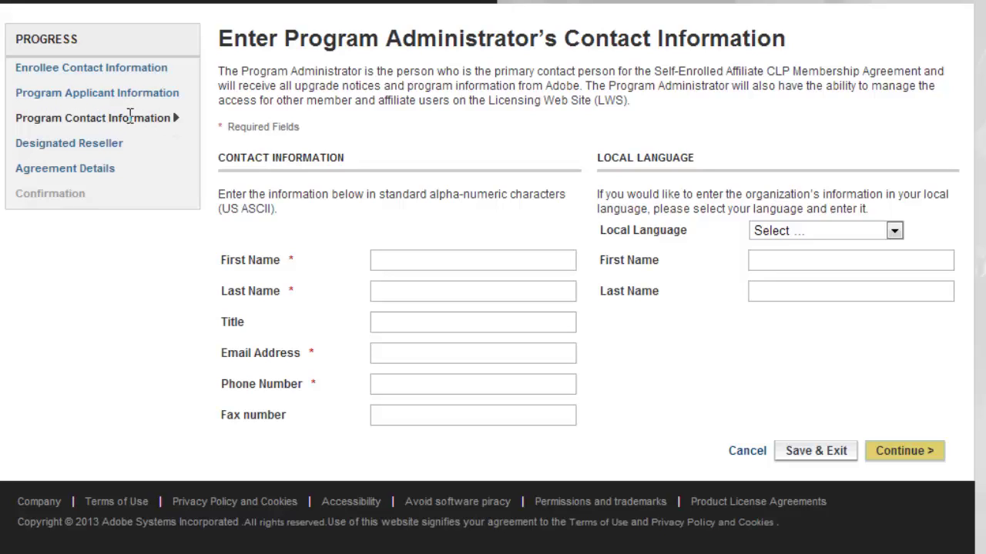
pyautogui.click(412, 256)
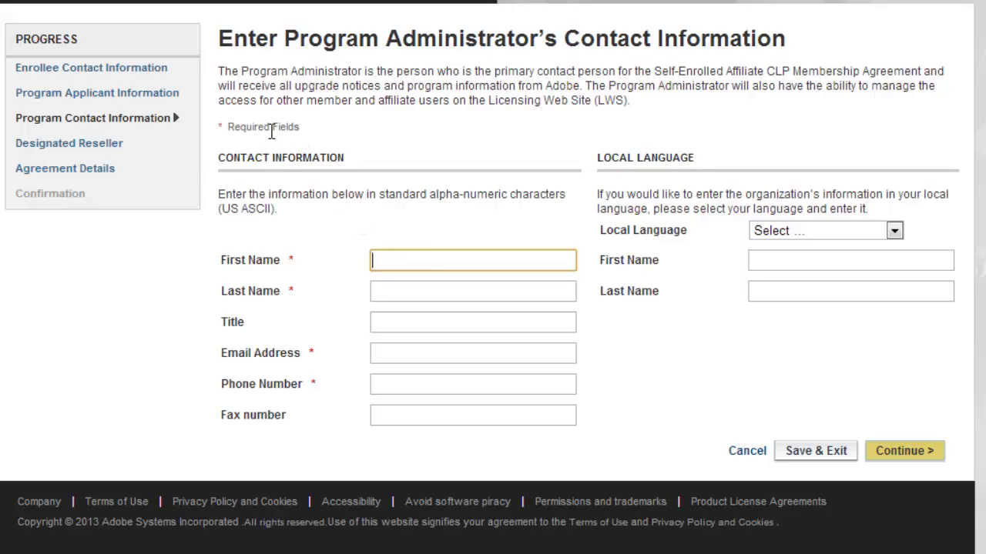
pyautogui.click(462, 266)
pyautogui.write('Ja')
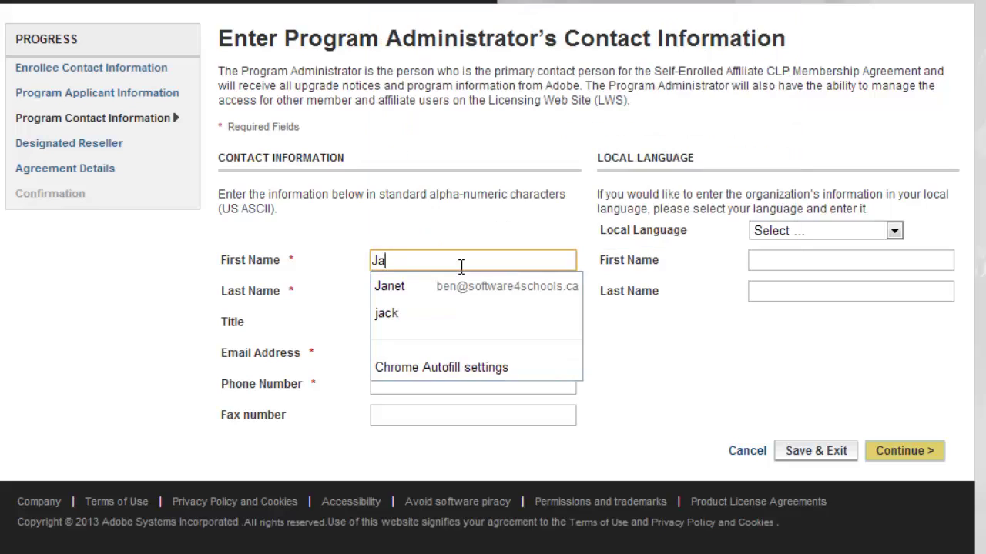
pyautogui.press('Down')
pyautogui.press('Down')
pyautogui.press('Tab')
pyautogui.write('Jo')
pyautogui.press('Down')
pyautogui.press('Tab')
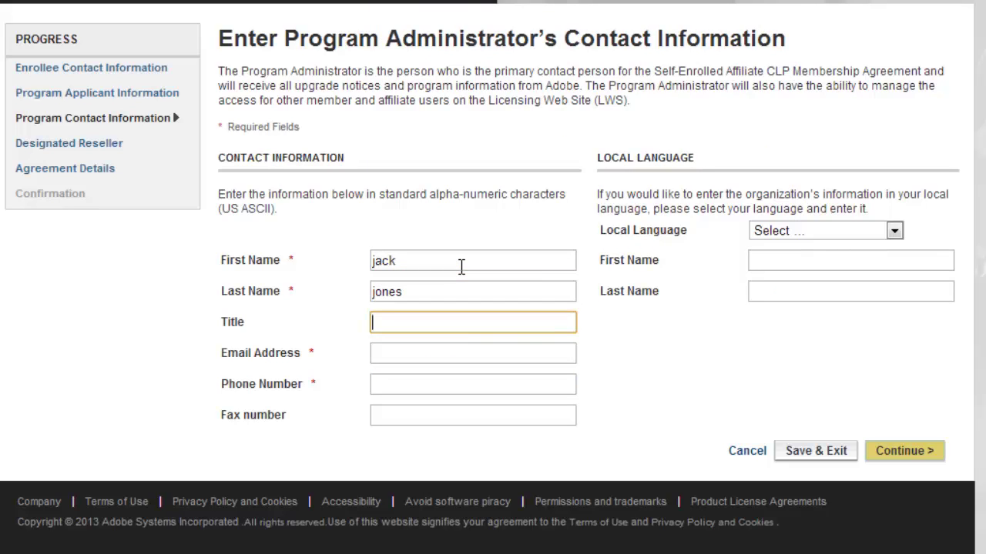
# Add the administrator's e-mail address and phone number, then continue to the reseller step
pyautogui.press('Tab')
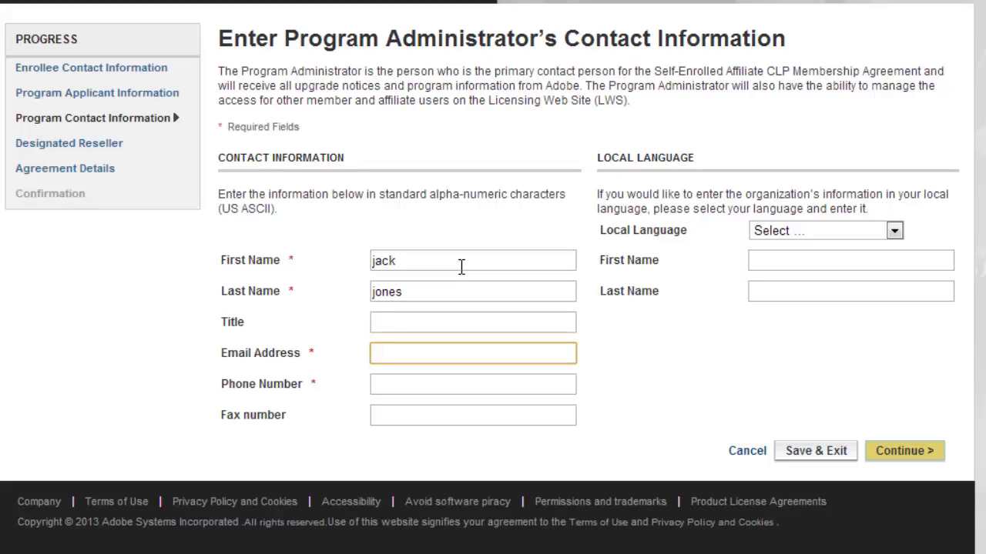
pyautogui.write('j')
pyautogui.press('Down')
pyautogui.press('Tab')
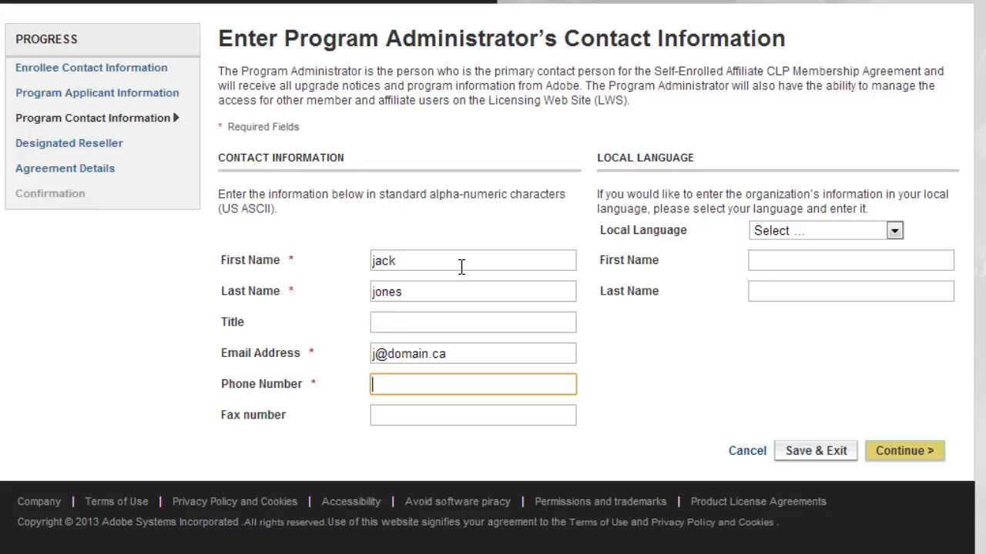
pyautogui.write('1 555')
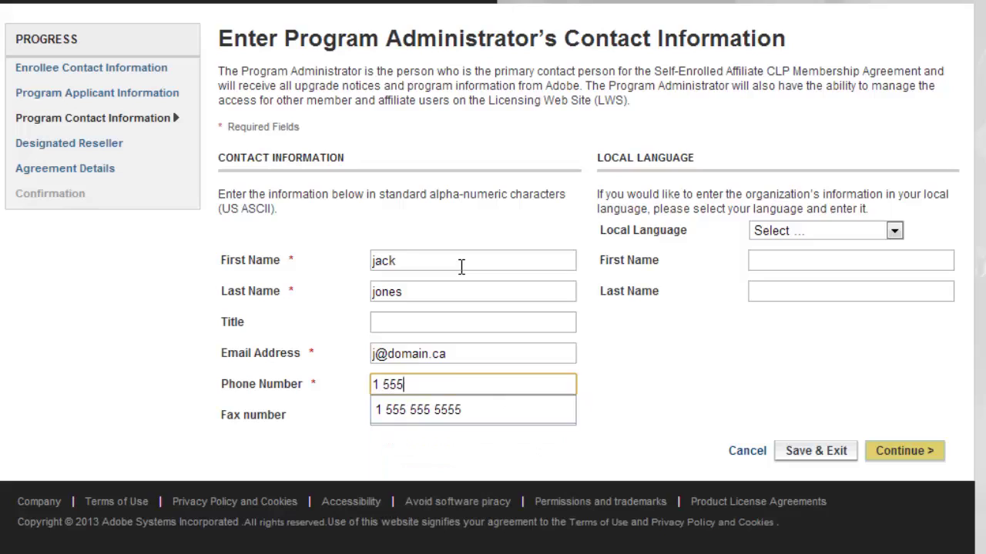
pyautogui.press('Down')
pyautogui.press('Tab')
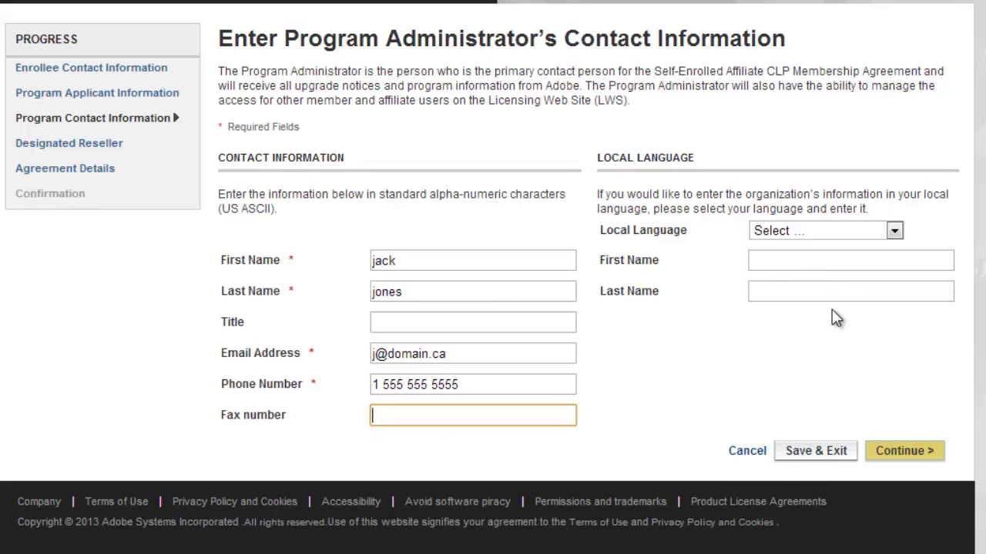
pyautogui.click(903, 452)
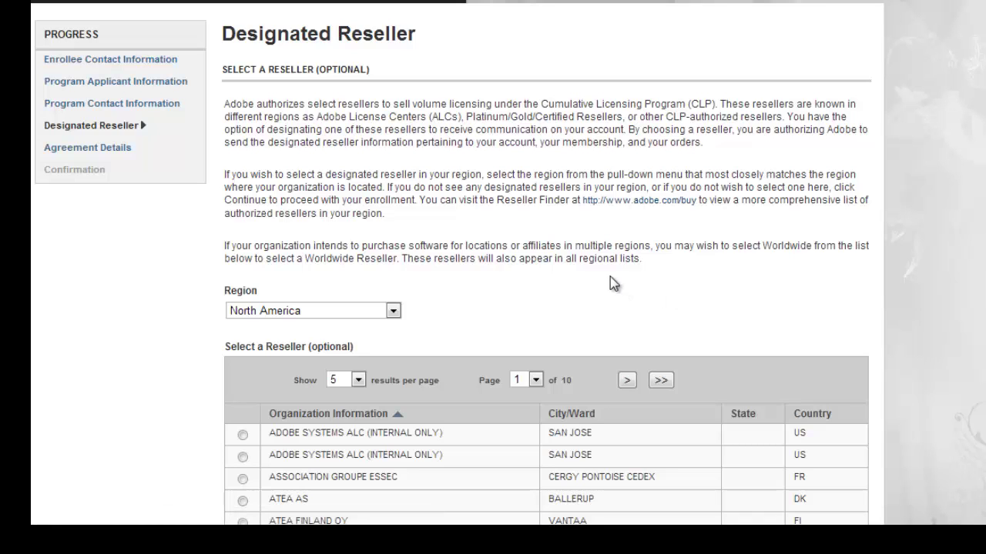
# Continue without choosing a reseller and keep Single Payment for the upgrade plan
pyautogui.scroll(-3, 562, 221)
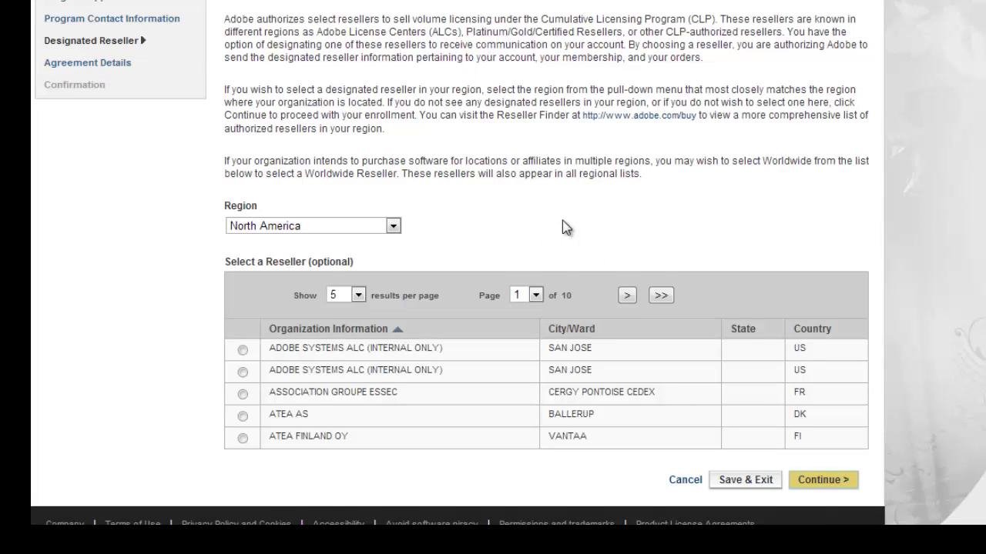
pyautogui.click(828, 437)
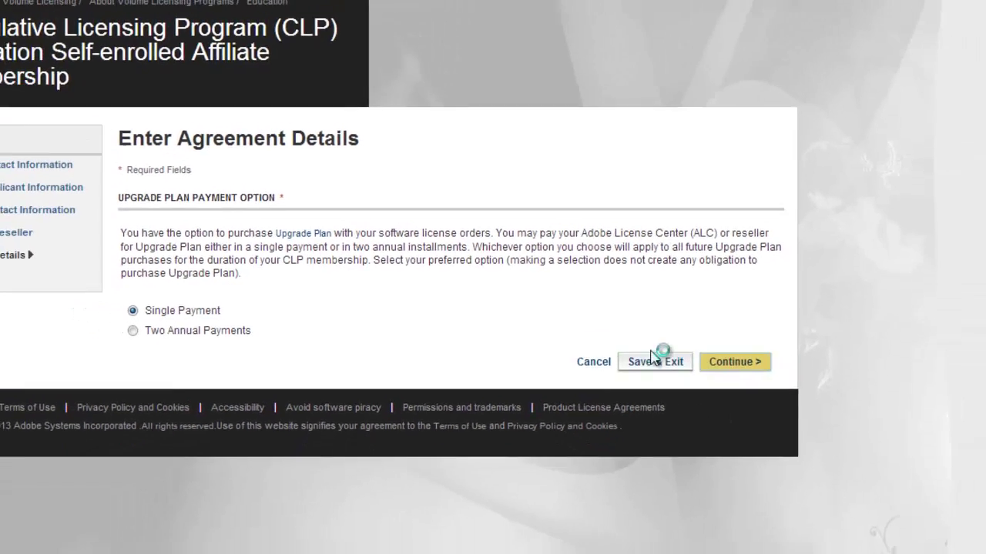
pyautogui.click(864, 367)
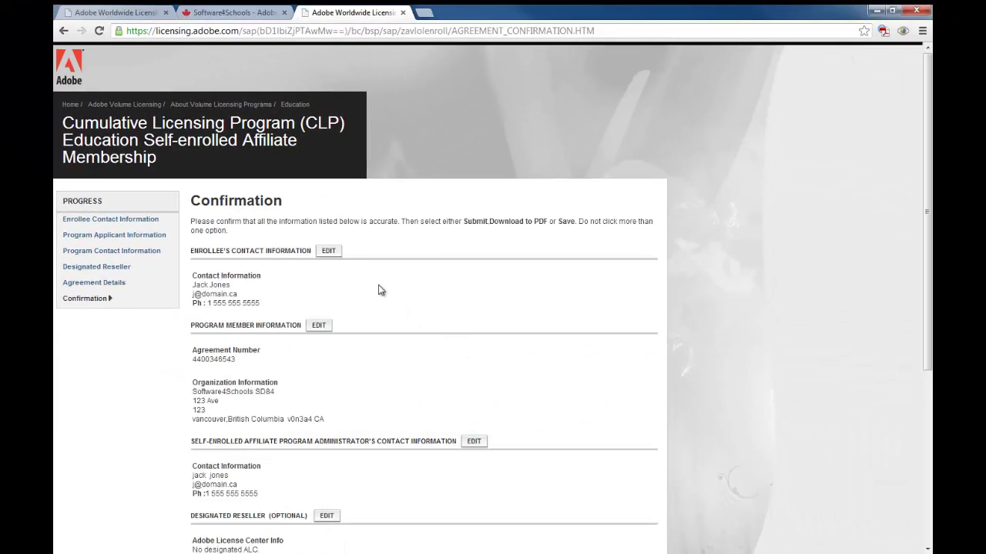
# Review the confirmation summary down to the bottom and submit the enrollment
pyautogui.scroll(-1, 343, 323)
pyautogui.scroll(-1, 343, 323)
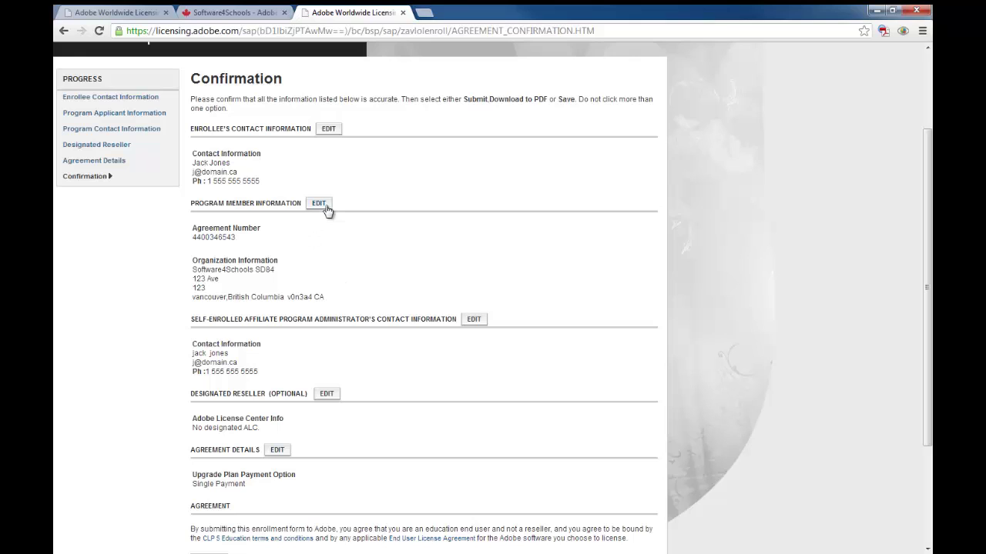
pyautogui.scroll(-1, 366, 285)
pyautogui.scroll(-2, 366, 291)
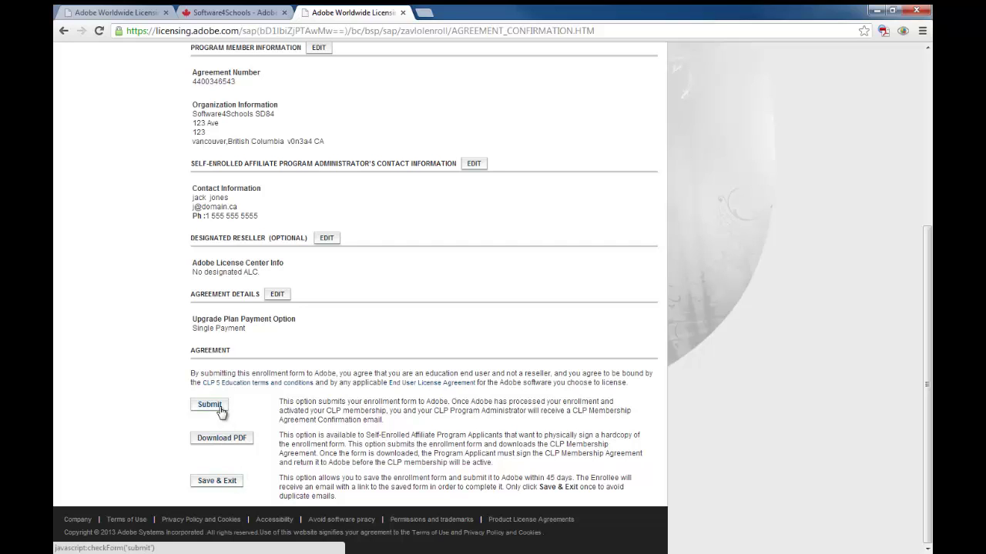
pyautogui.click(220, 411)
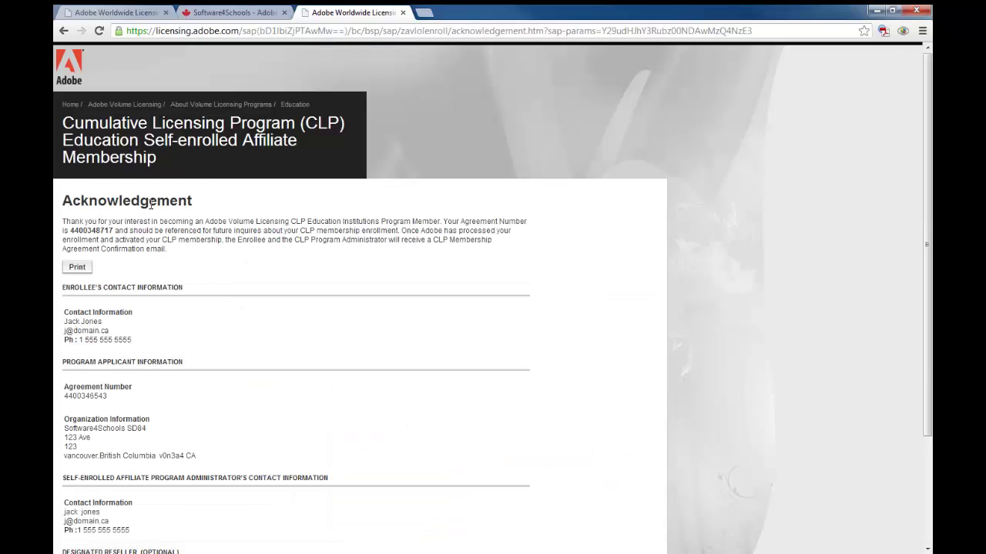
# Scroll through the Acknowledgement page to check the newly issued agreement number
pyautogui.scroll(-1, 141, 284)
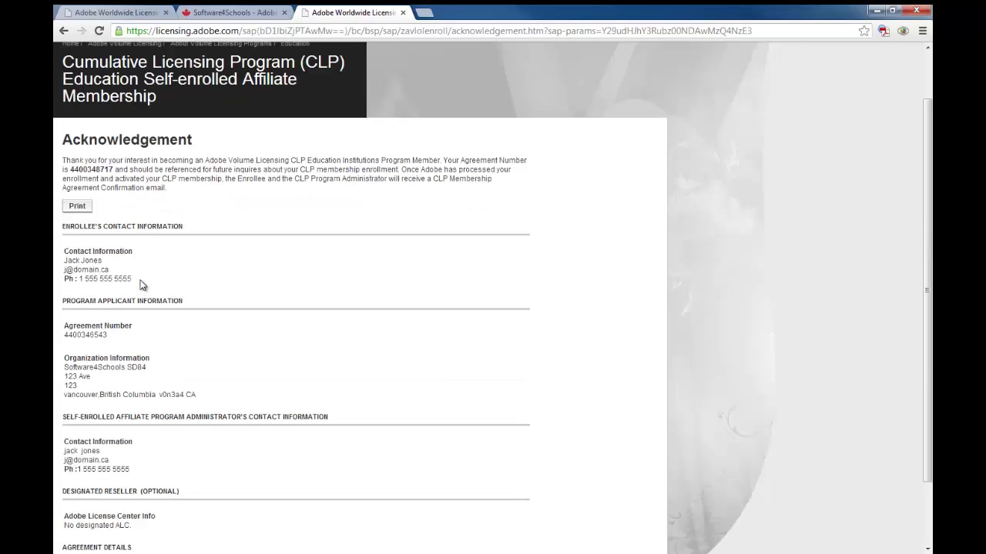
pyautogui.scroll(-2, 141, 285)
pyautogui.scroll(3, 141, 285)
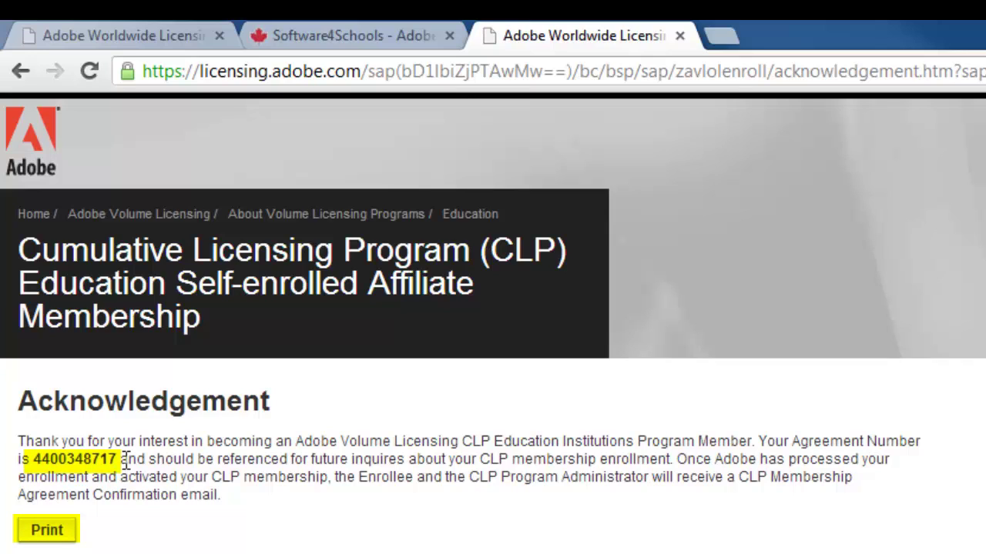
pyautogui.moveTo(121, 459); pyautogui.dragTo(29, 459)
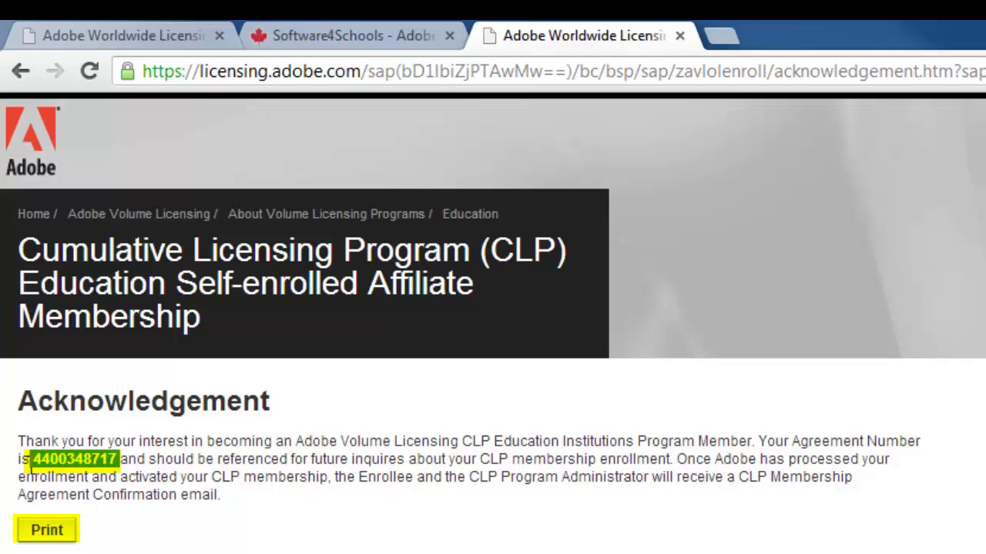
pyautogui.scroll(-3, 493, 323)
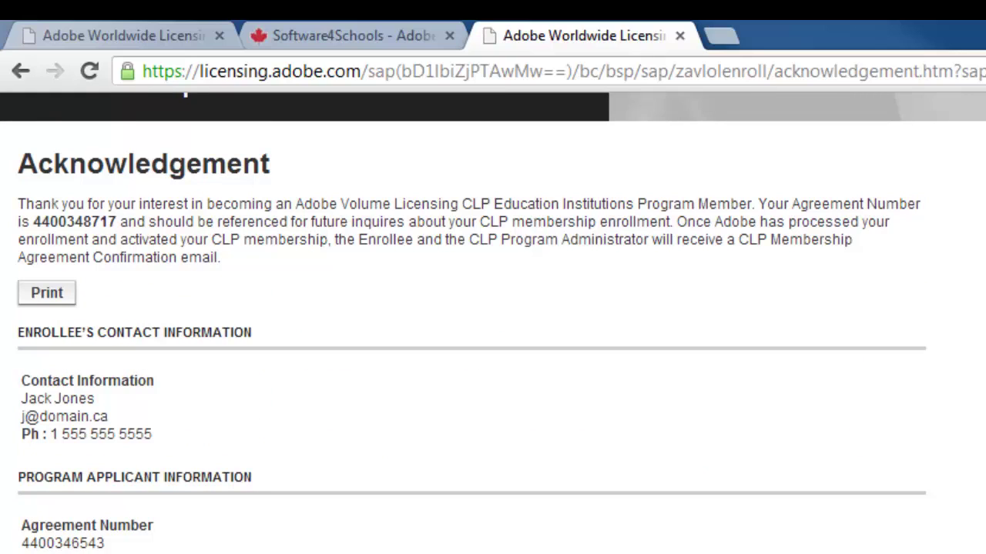
pyautogui.scroll(3, 493, 323)
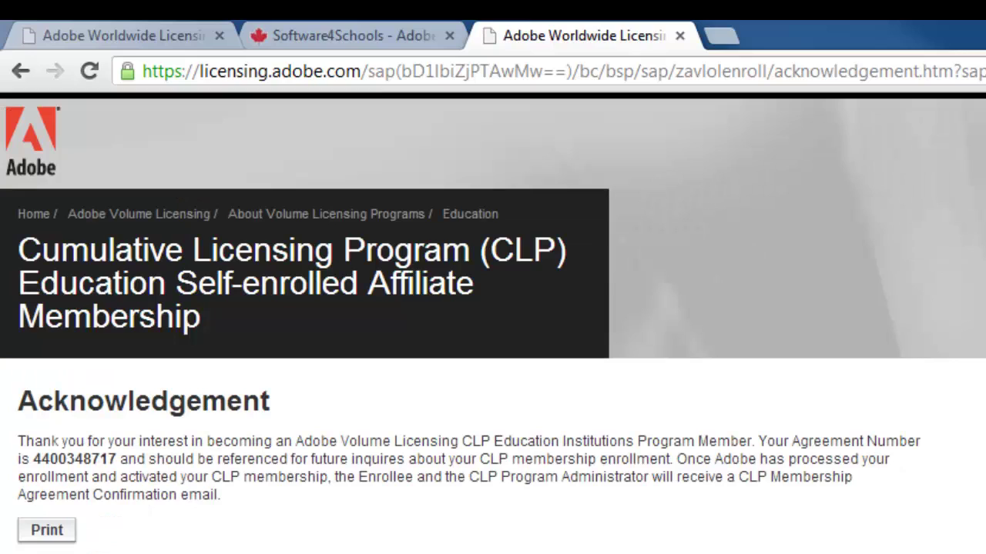